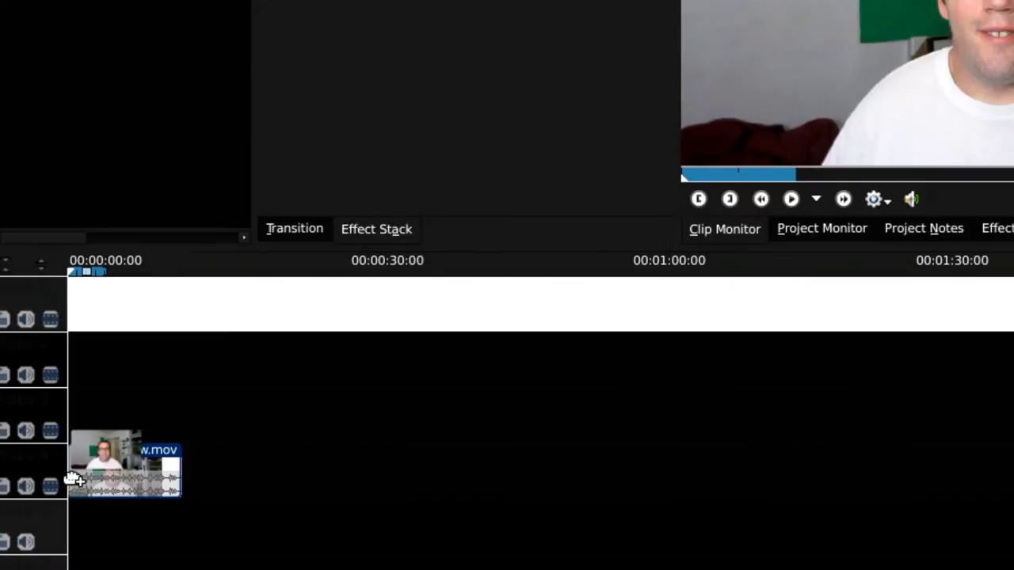
Step: Add a Rotate (keyframable) effect to the raw.mov clip with Rotate X -900, then open render settings
{"action": "right_click", "coordinate": [140, 465]}
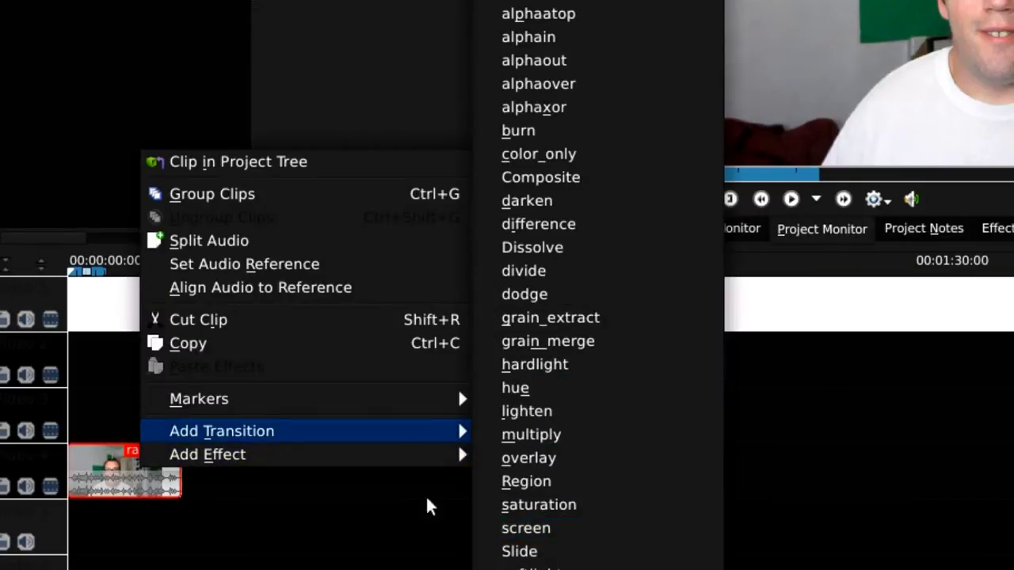
{"action": "mouse_move", "coordinate": [458, 456]}
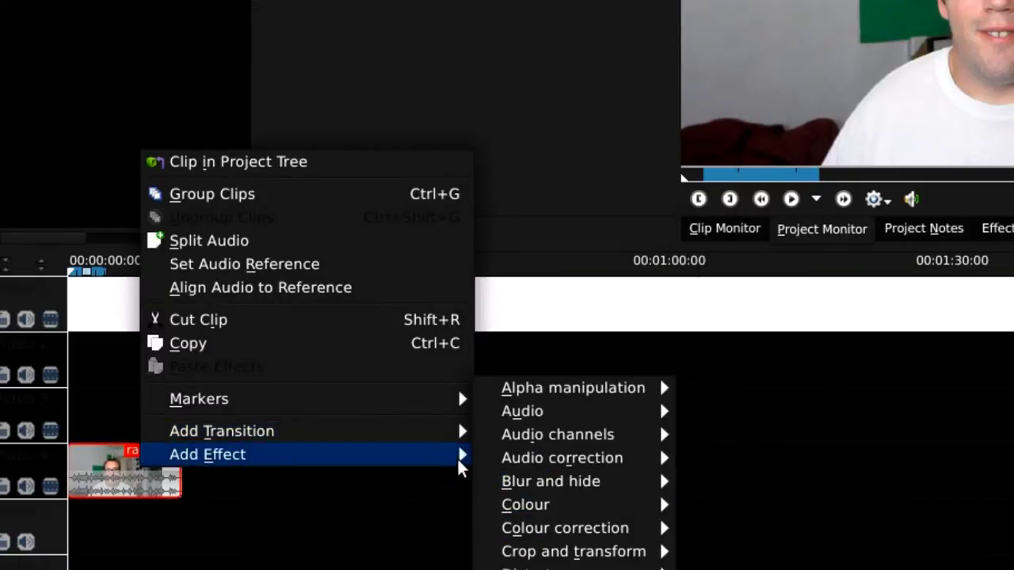
{"action": "mouse_move", "coordinate": [605, 560]}
{"action": "left_click", "coordinate": [729, 569]}
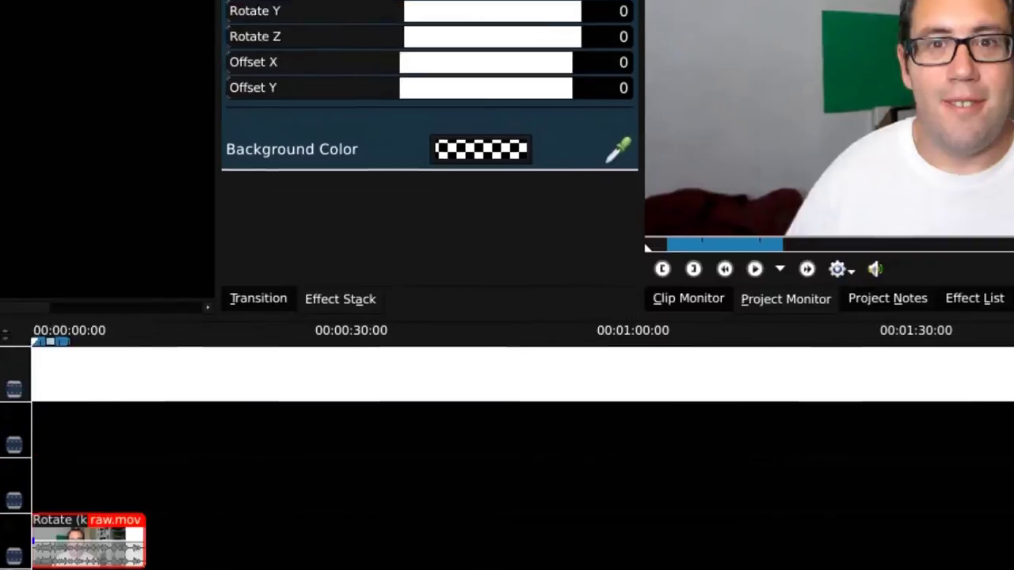
{"action": "left_click", "coordinate": [647, 209]}
{"action": "type", "text": "-"}
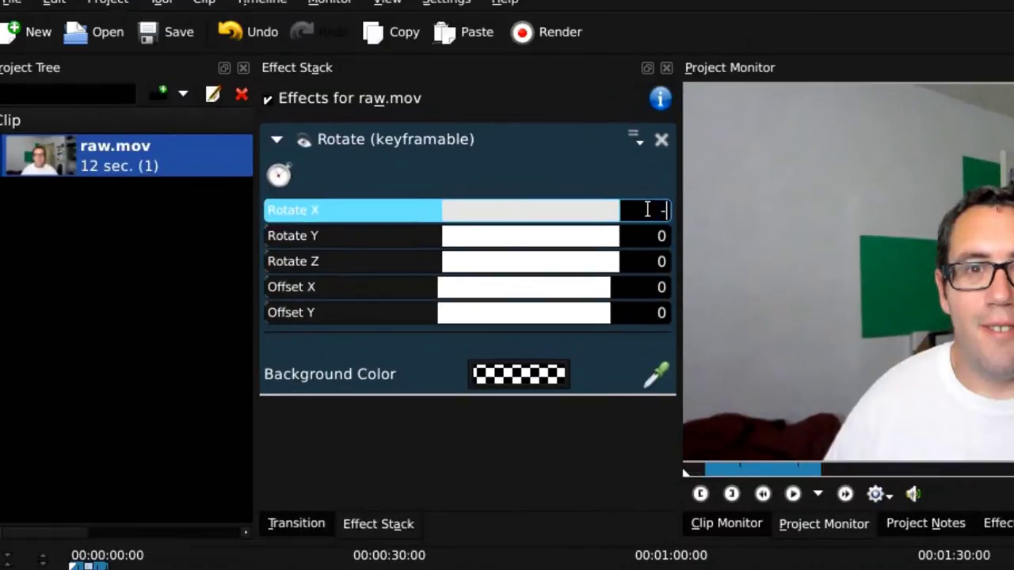
{"action": "type", "text": "900"}
{"action": "key", "text": "Return"}
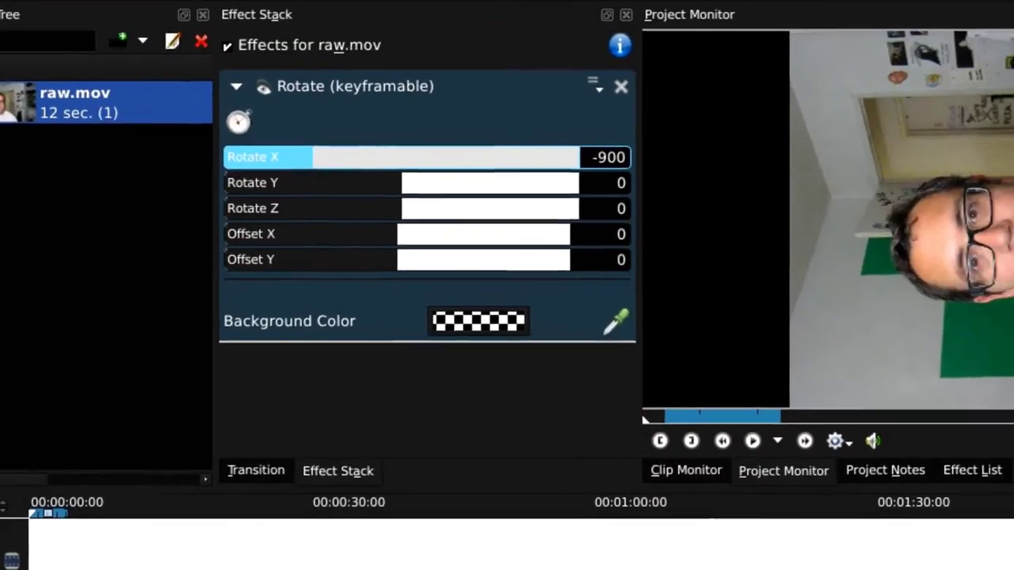
{"action": "key", "text": "ctrl+Return"}
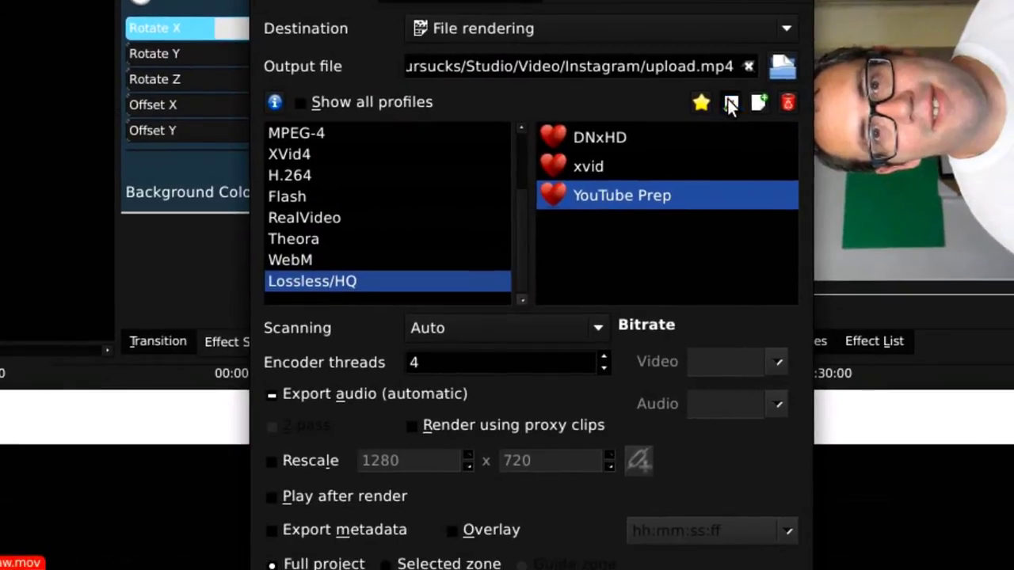
{"action": "left_click", "coordinate": [730, 104]}
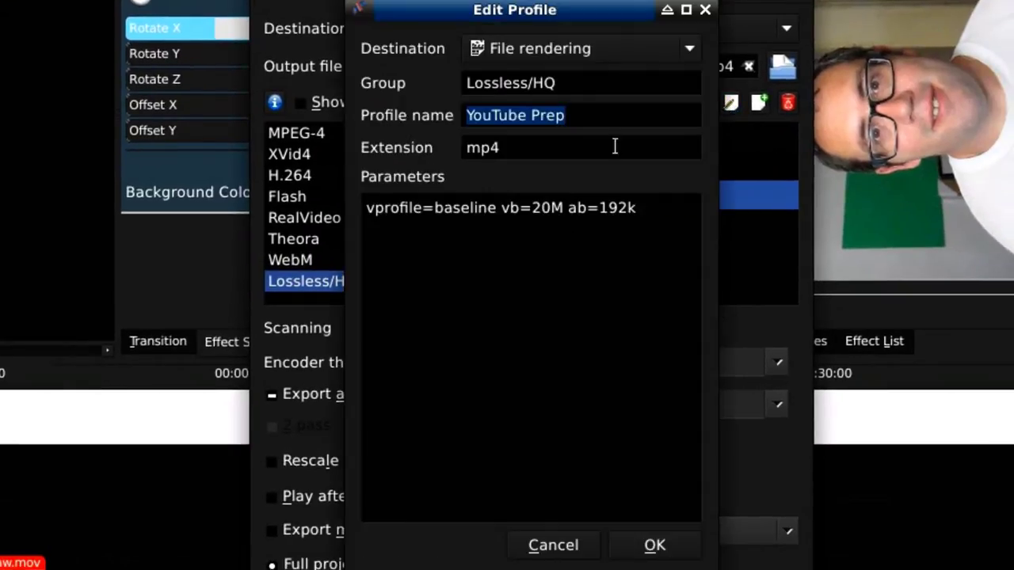
{"action": "left_click", "coordinate": [521, 150]}
{"action": "double_click", "coordinate": [520, 150]}
{"action": "left_click", "coordinate": [523, 152]}
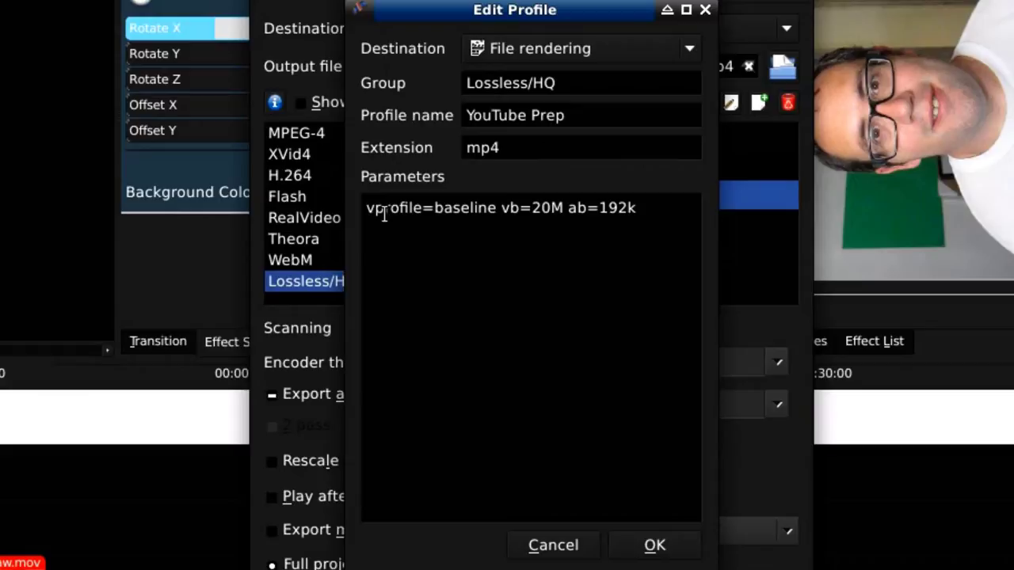
{"action": "left_click_drag", "start_coordinate": [369, 208], "coordinate": [563, 209]}
{"action": "left_click", "coordinate": [505, 246]}
{"action": "left_click", "coordinate": [588, 317]}
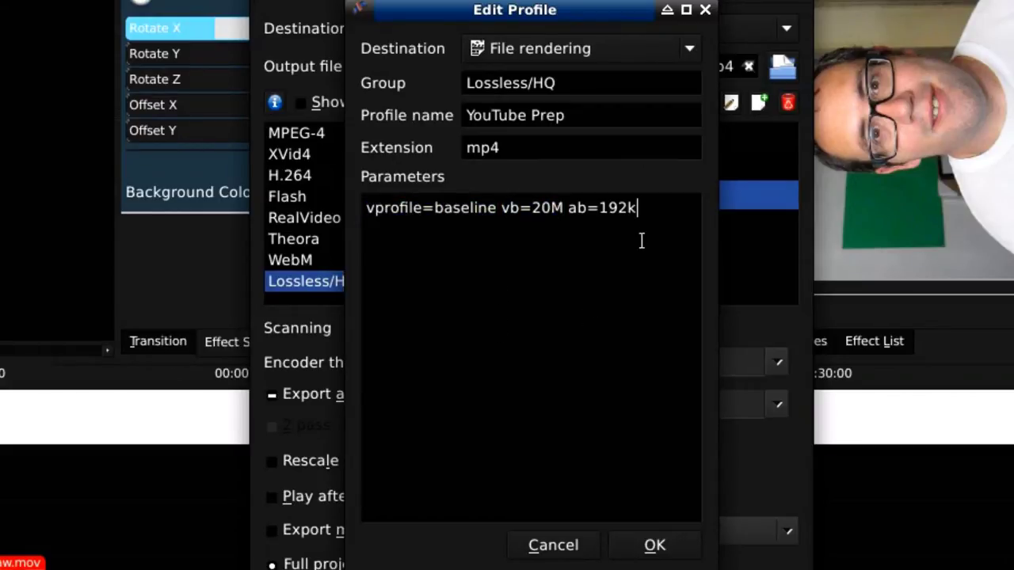
{"action": "left_click", "coordinate": [640, 545]}
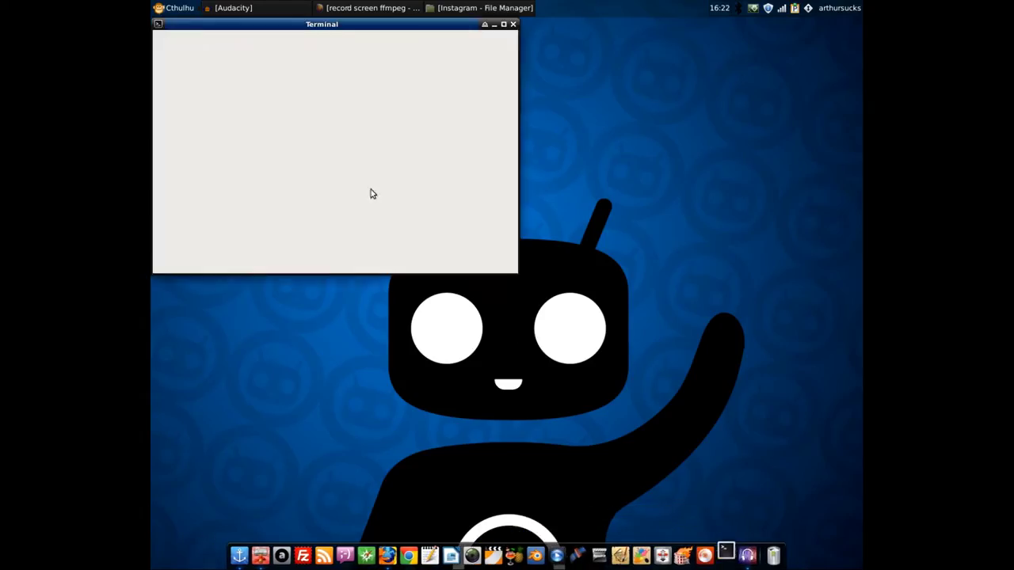
Step: Center the terminal window and run 'sudo adb devices', entering the sudo password
{"action": "left_click_drag", "start_coordinate": [342, 26], "coordinate": [411, 106]}
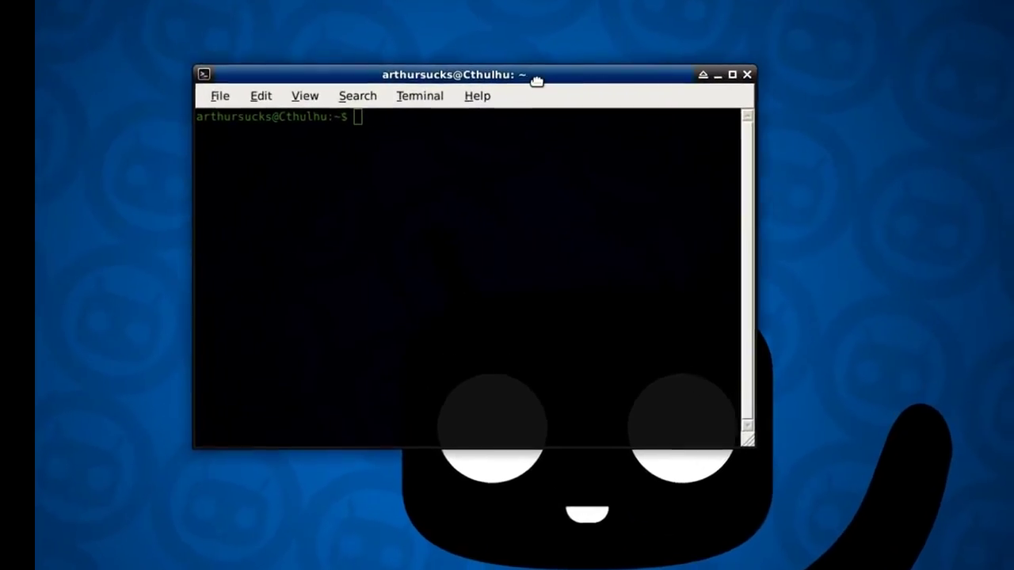
{"action": "type", "text": "sudo adb s"}
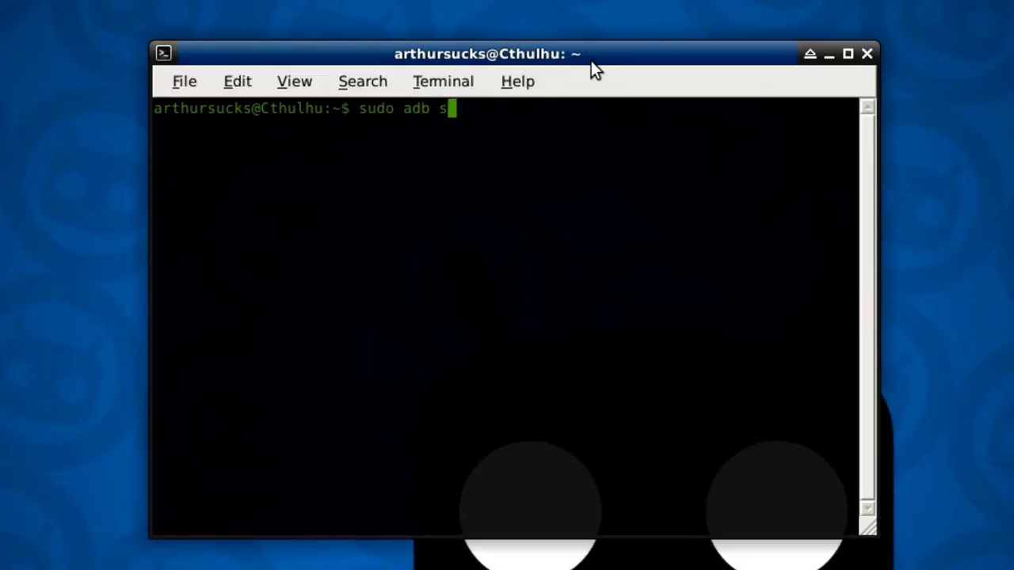
{"action": "key", "text": "BackSpace"}
{"action": "type", "text": "devi"}
{"action": "key", "text": "BackSpace"}
{"action": "key", "text": "BackSpace"}
{"action": "type", "text": "vices"}
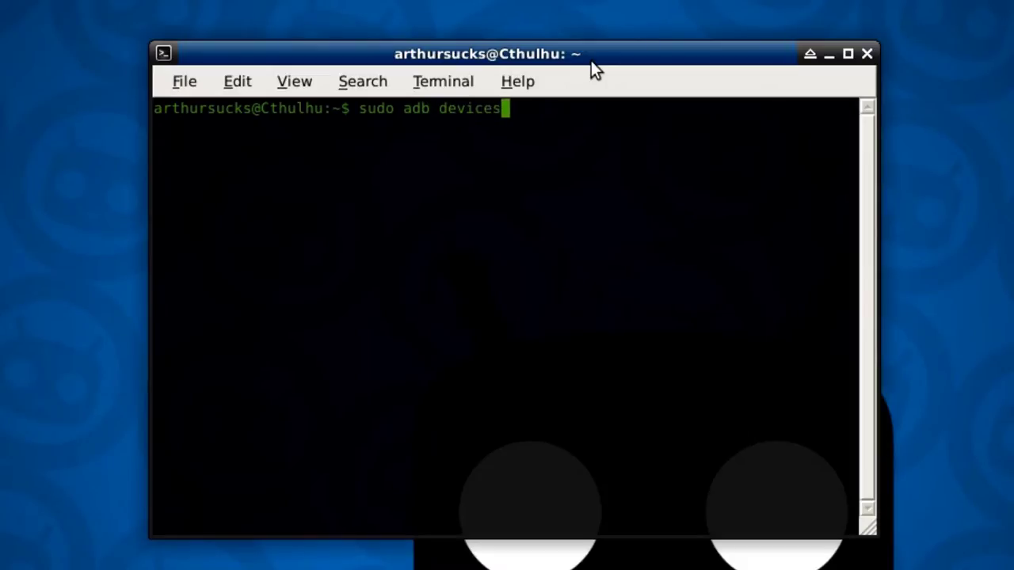
{"action": "key", "text": "Return"}
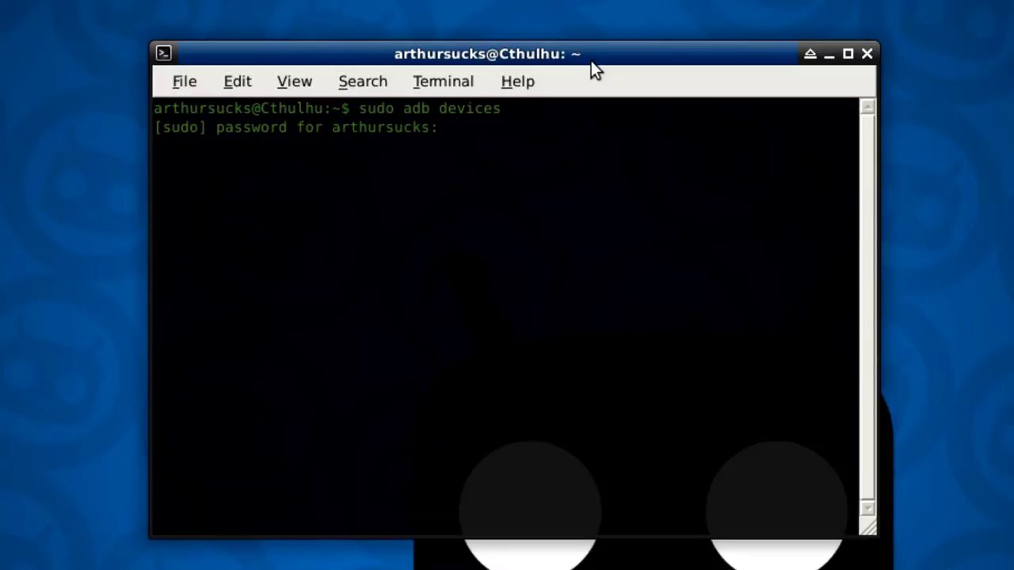
{"action": "key", "text": "Return"}
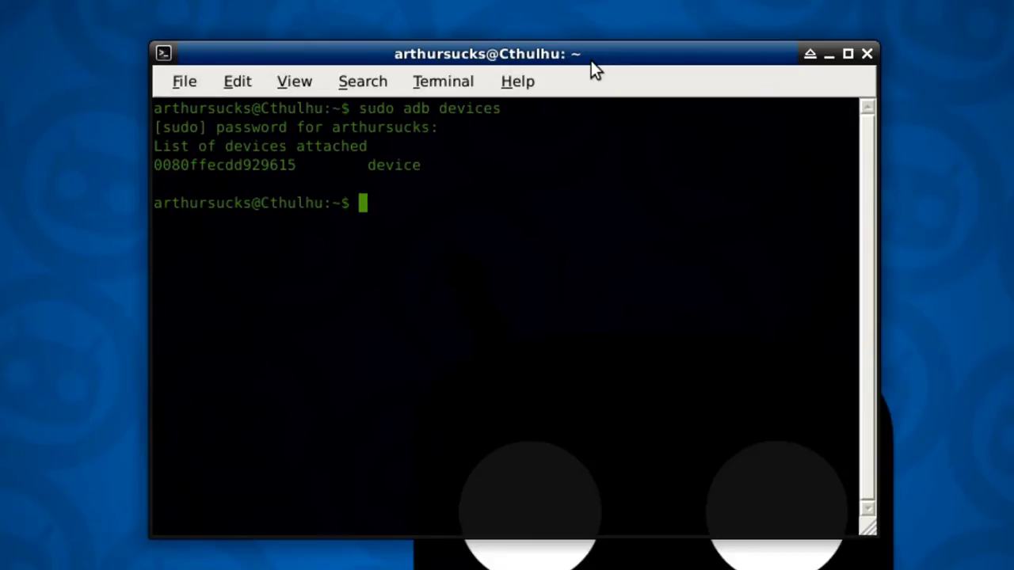
Step: Change into ~/Studio/Video/Instagram and list its files
{"action": "type", "text": "cd ~/S"}
{"action": "key", "text": "Tab"}
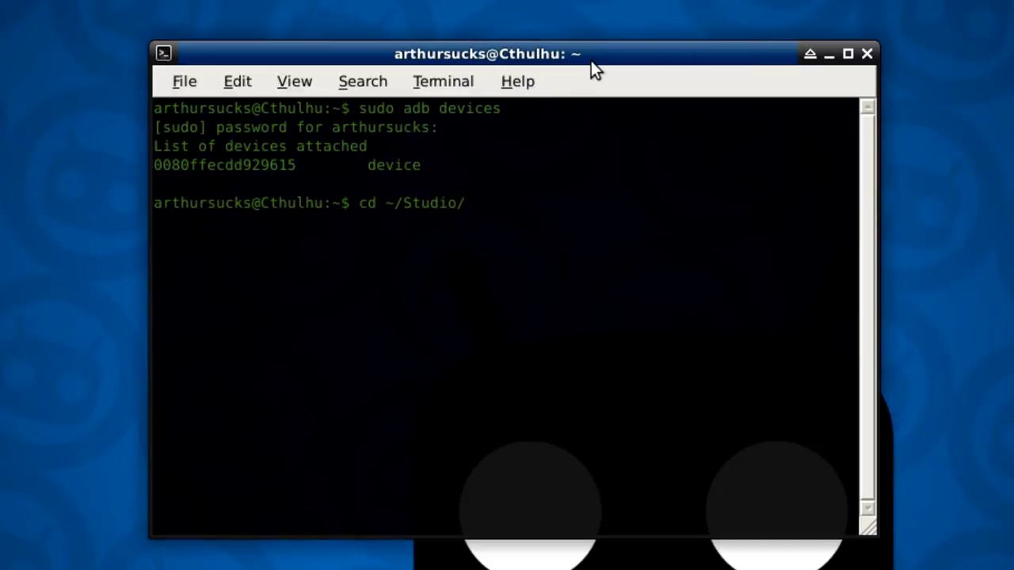
{"action": "type", "text": "Vid"}
{"action": "key", "text": "Tab"}
{"action": "type", "text": "In"}
{"action": "key", "text": "Tab"}
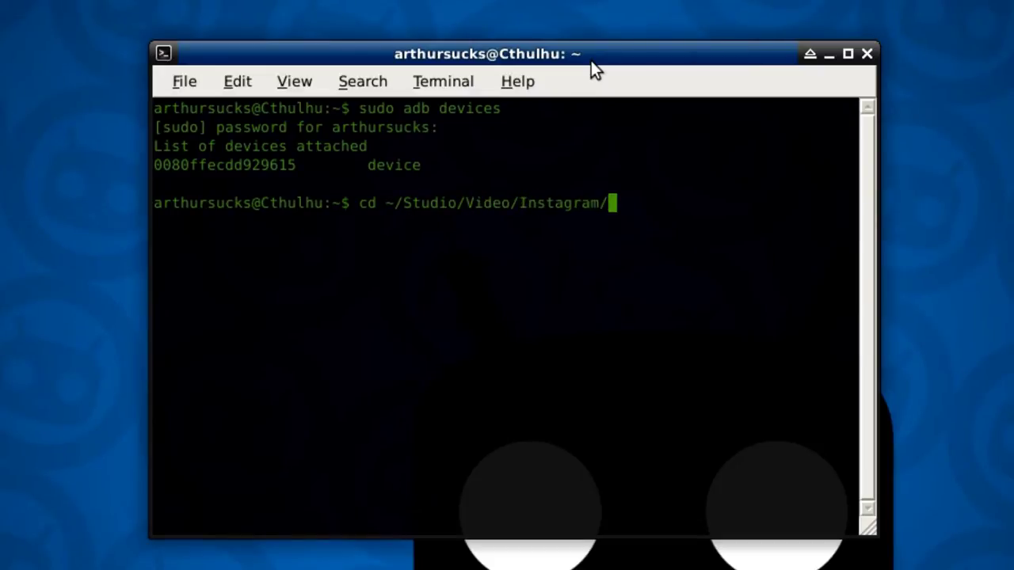
{"action": "key", "text": "Return"}
{"action": "type", "text": "ls"}
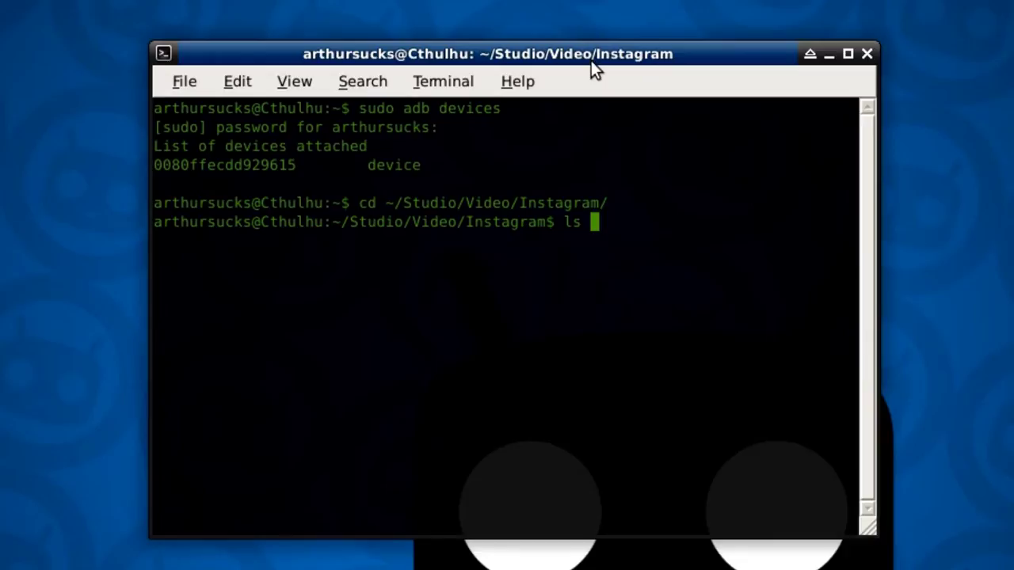
{"action": "key", "text": "Return"}
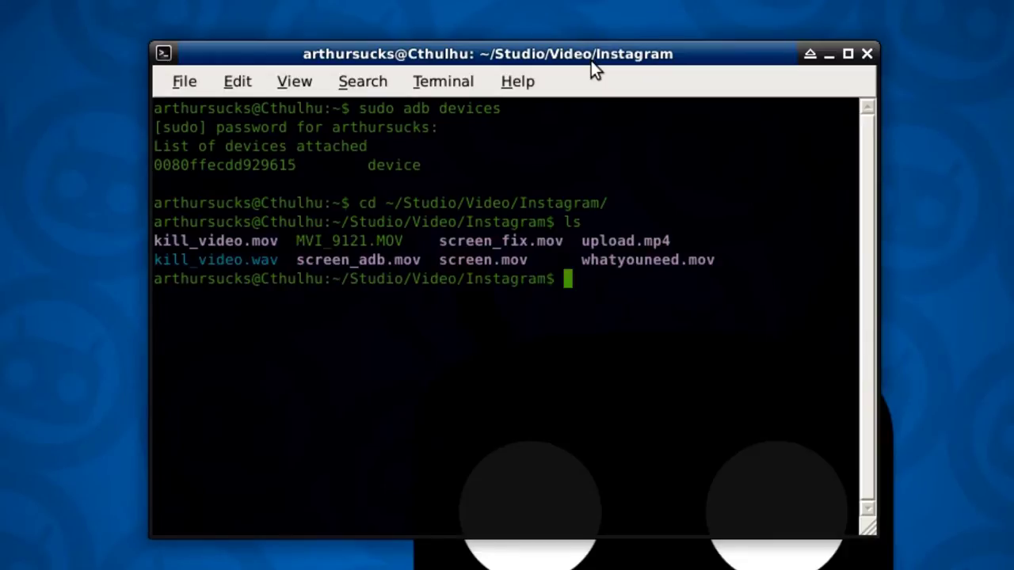
Step: Type the command 'adb push upload.mp4 /sdcard/Video/'
{"action": "type", "text": "adb push"}
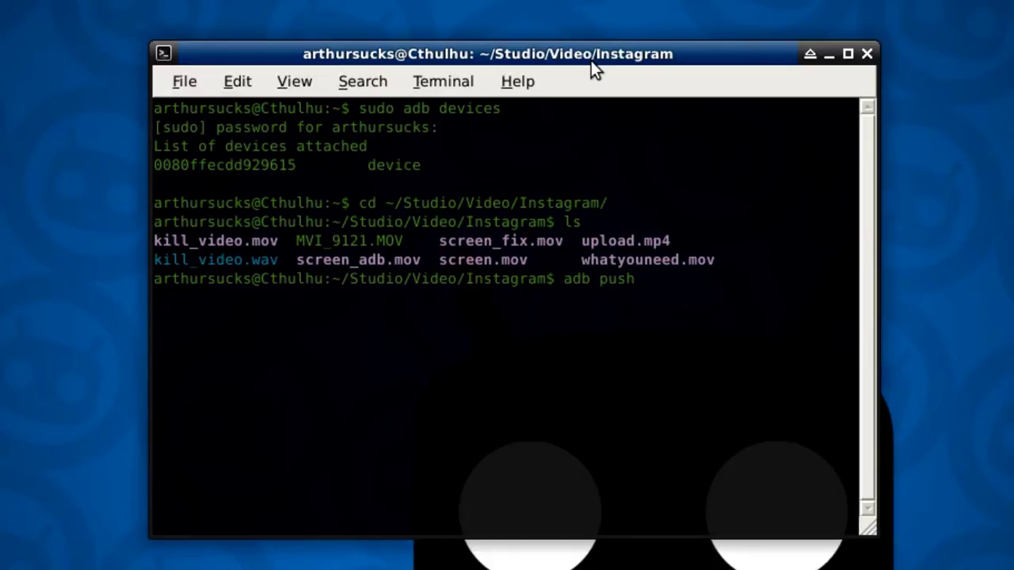
{"action": "type", "text": " up"}
{"action": "key", "text": "Tab"}
{"action": "type", "text": "/"}
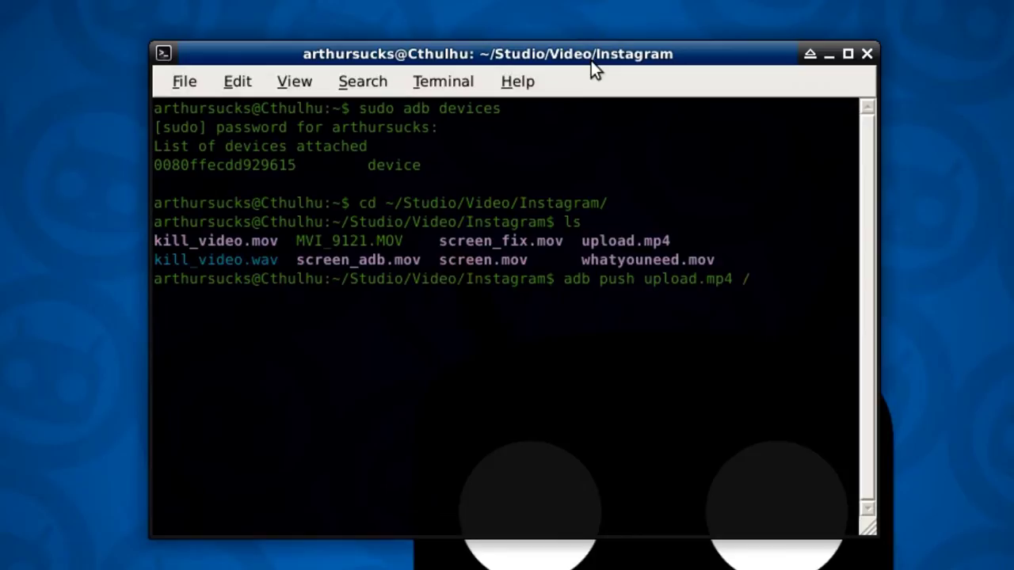
{"action": "type", "text": "sdcard/"}
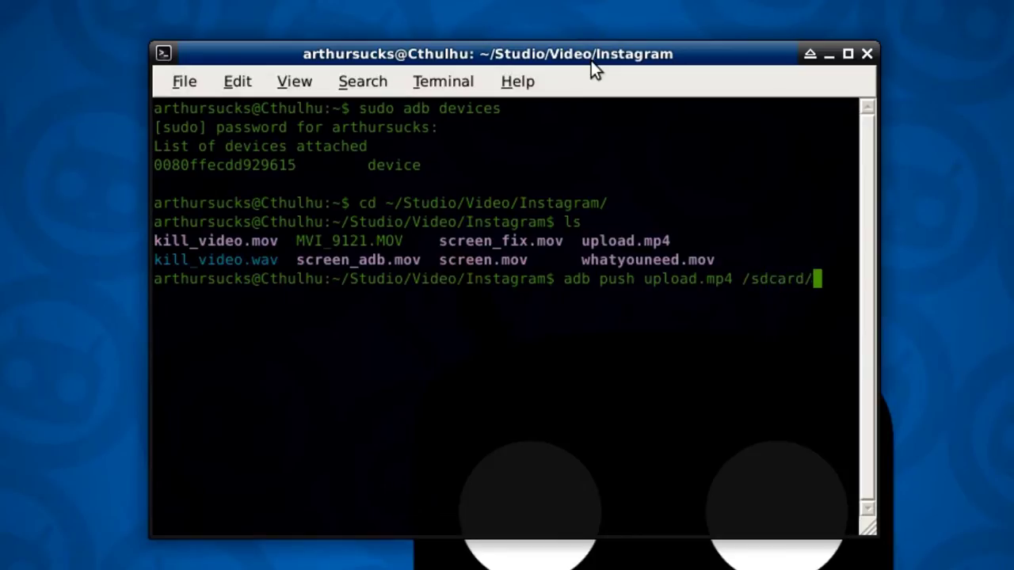
{"action": "type", "text": "Video/"}
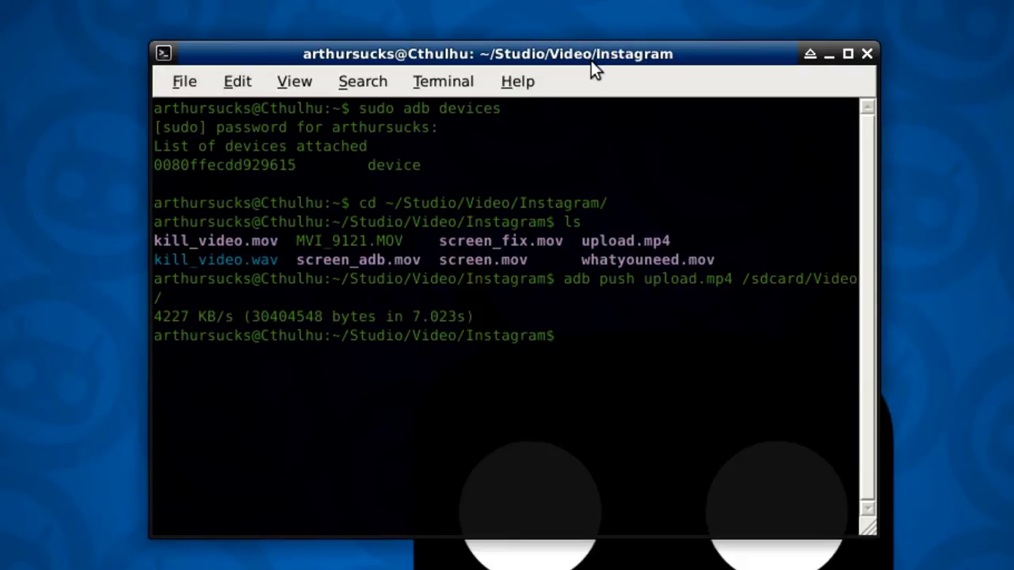
Step: Open an adb shell on the phone and begin a cd path through sdcard/Android/data/
{"action": "type", "text": "adb shell"}
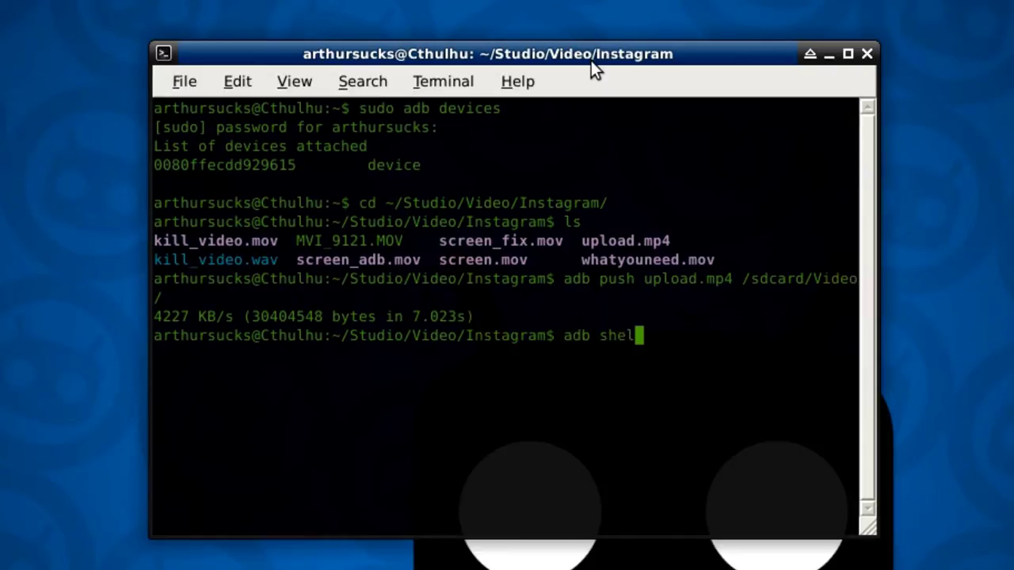
{"action": "key", "text": "Return"}
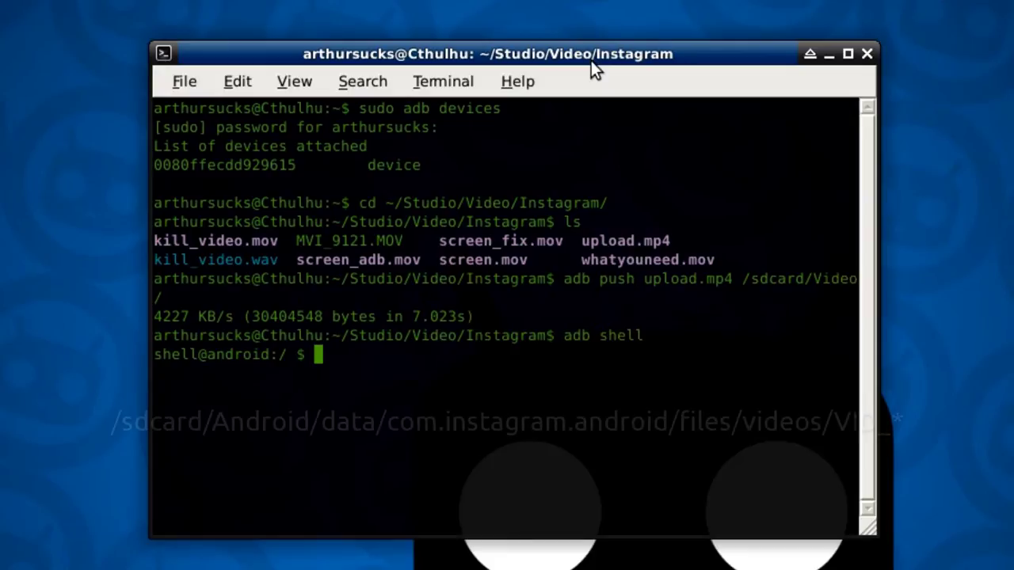
{"action": "type", "text": "cd sdcard"}
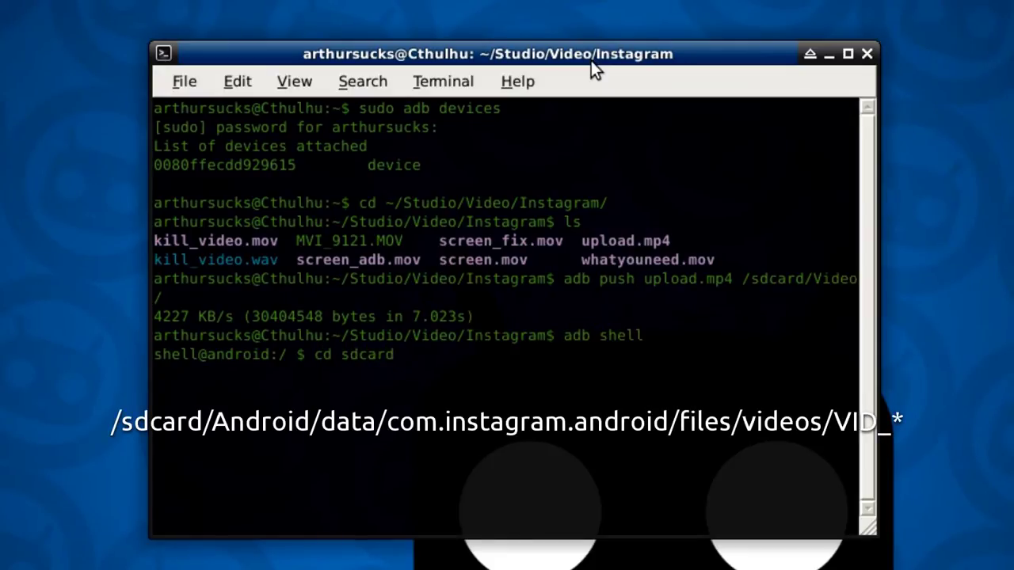
{"action": "type", "text": "/Android/"}
{"action": "type", "text": "f"}
{"action": "key", "text": "BackSpace"}
{"action": "key", "text": "Tab"}
{"action": "key", "text": "Tab"}
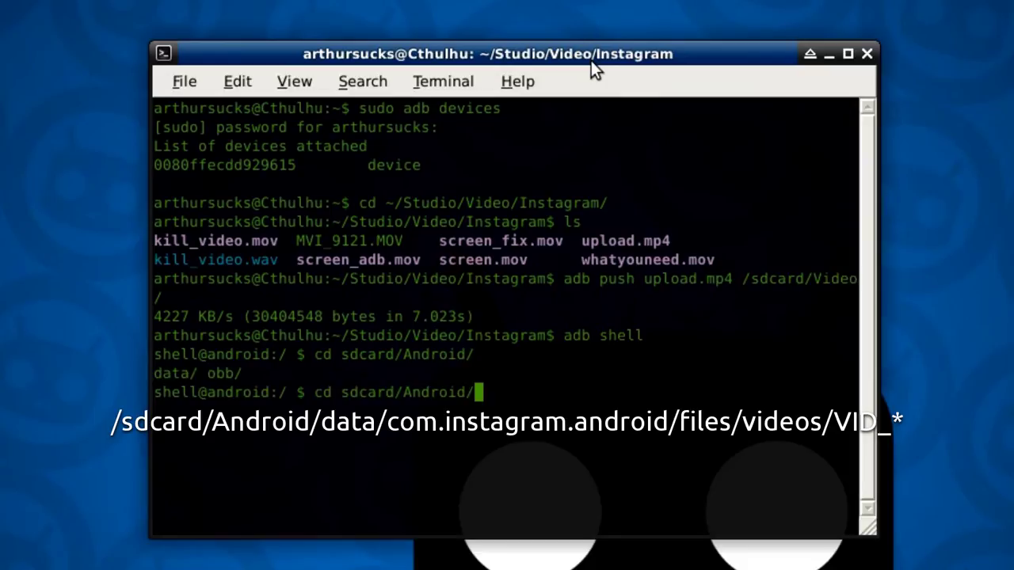
{"action": "type", "text": "data/"}
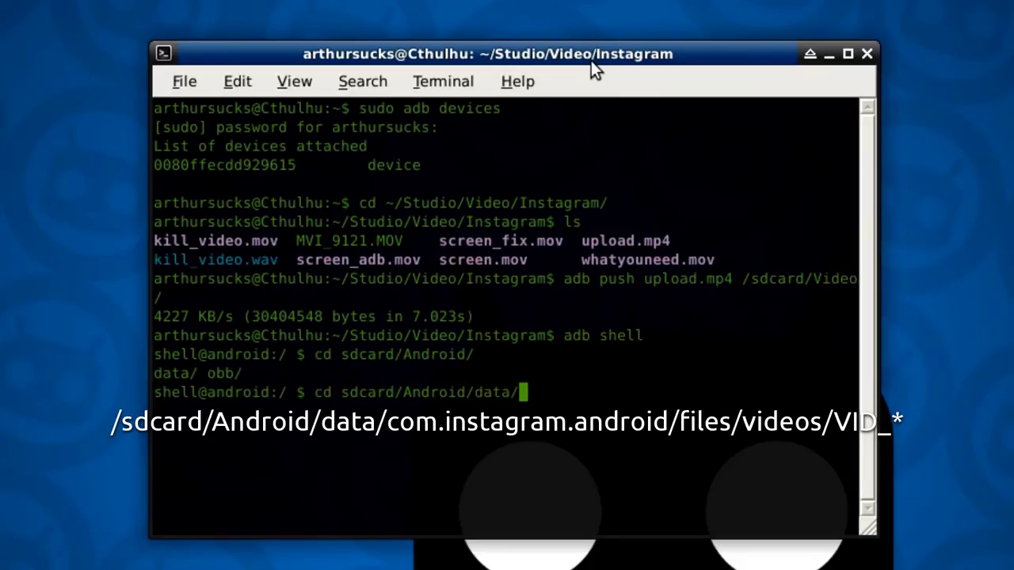
{"action": "key", "text": "Tab"}
{"action": "key", "text": "Tab"}
Step: Enter Instagram's VID_20130815_154922_session_0 videos folder and list its recorded clip
{"action": "type", "text": "com."}
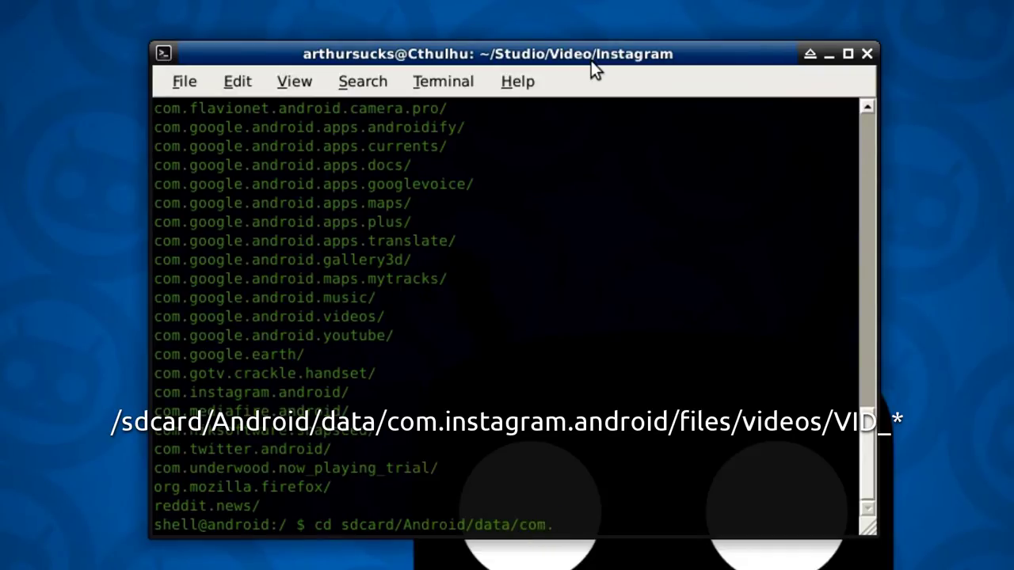
{"action": "type", "text": "in"}
{"action": "key", "text": "Tab"}
{"action": "type", "text": "d"}
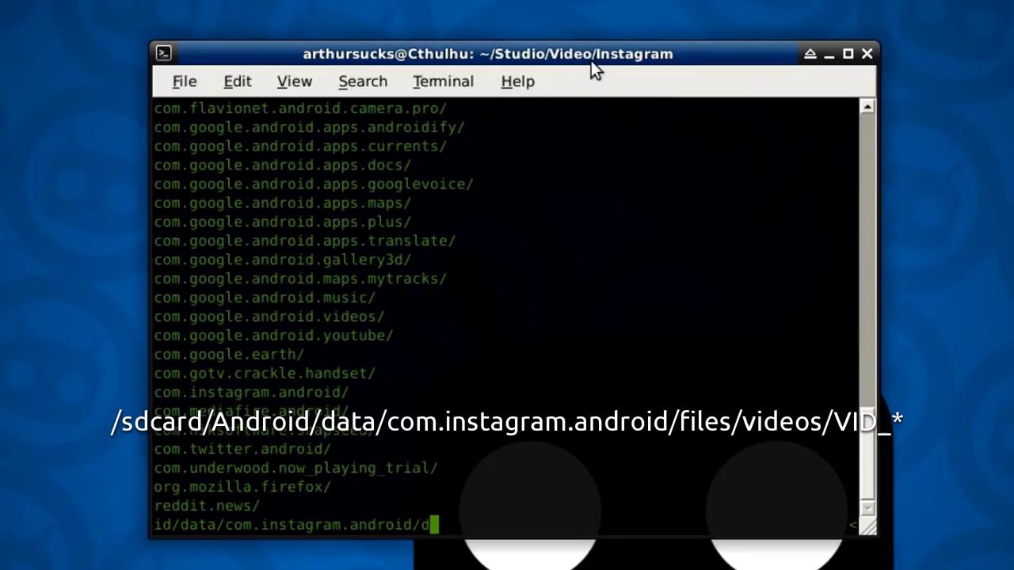
{"action": "type", "text": "/files/v"}
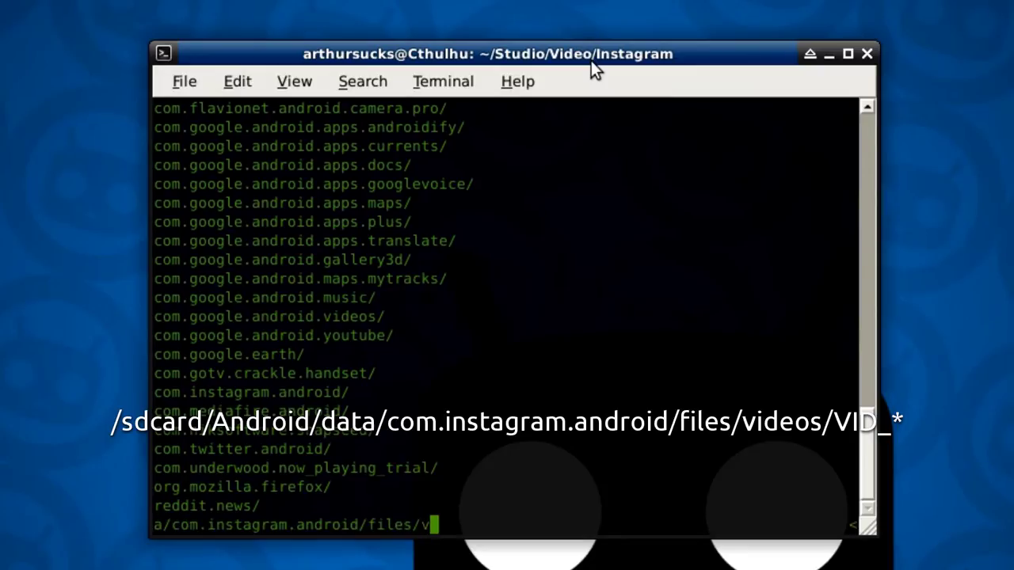
{"action": "key", "text": "Tab"}
{"action": "key", "text": "Tab"}
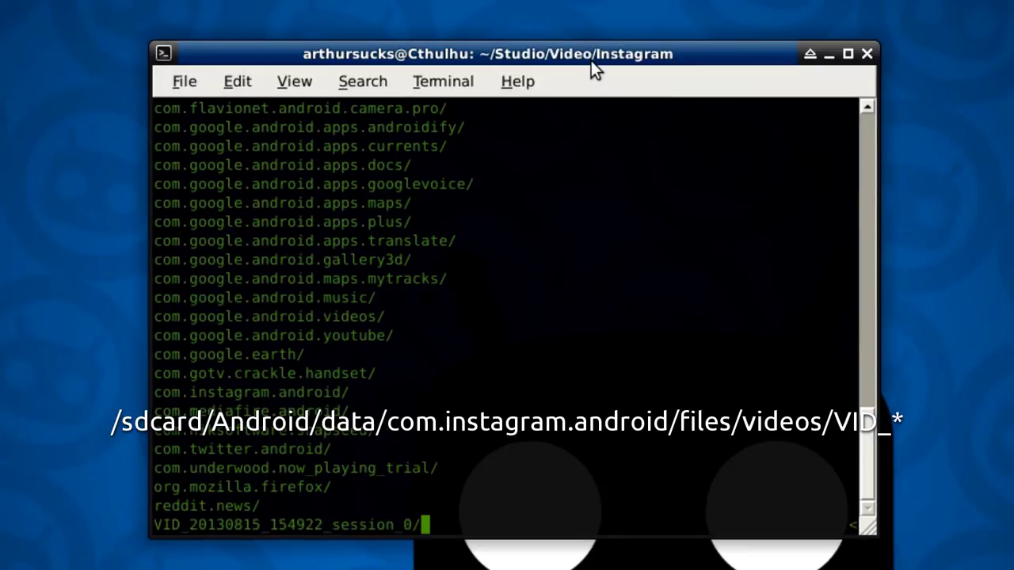
{"action": "key", "text": "Return"}
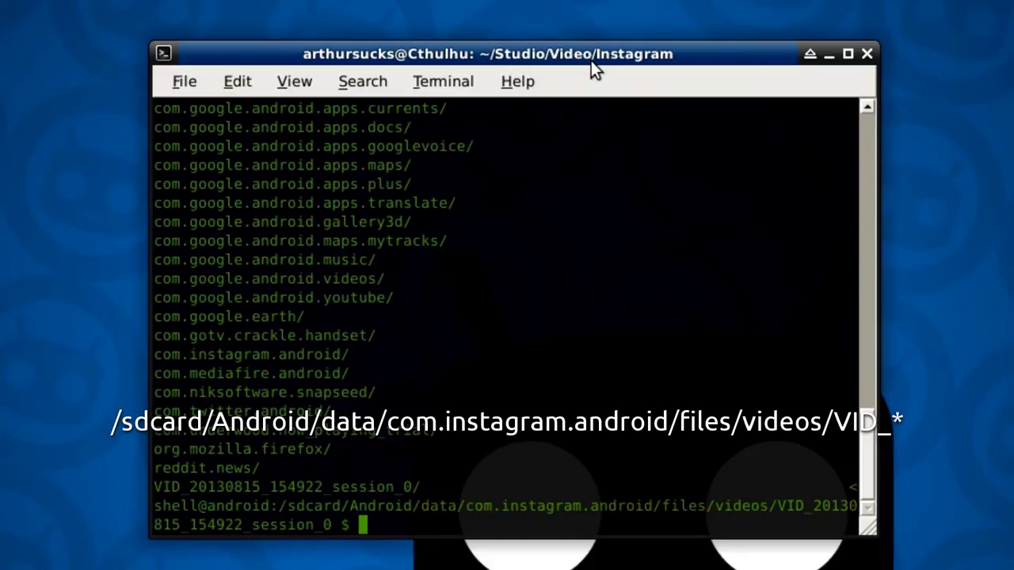
{"action": "type", "text": "ls"}
{"action": "key", "text": "Return"}
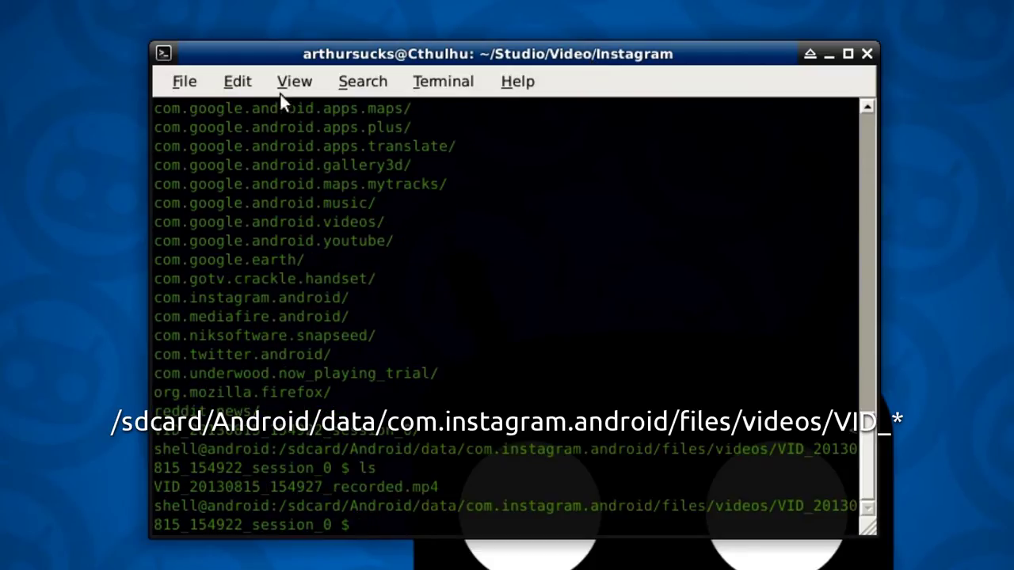
Step: Delete Instagram's original VID_20130815_154927_recorded.mp4 clip with rm
{"action": "left_click_drag", "start_coordinate": [153, 486], "coordinate": [418, 486]}
{"action": "right_click", "coordinate": [418, 486]}
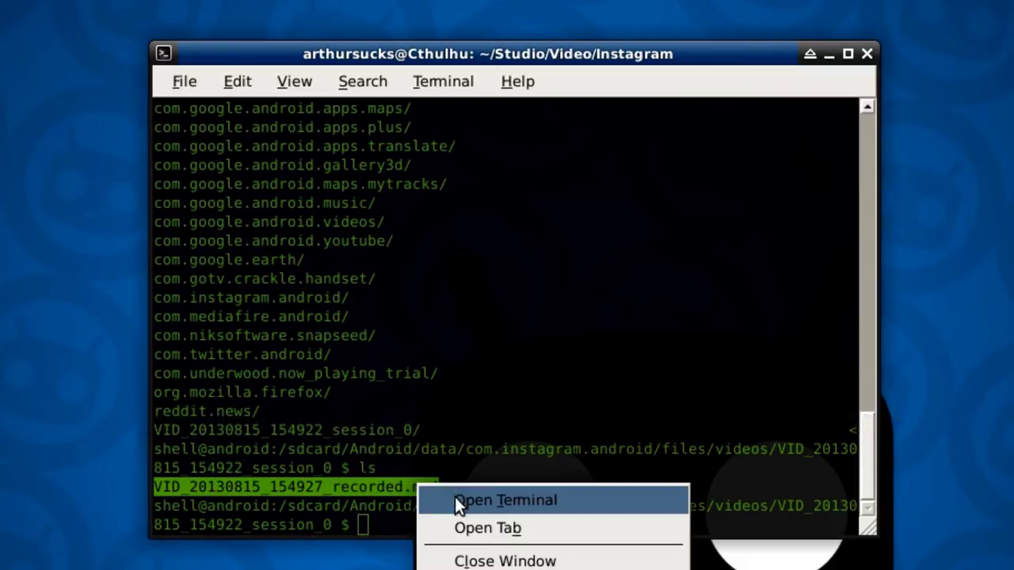
{"action": "key", "text": "Escape"}
{"action": "left_click", "coordinate": [481, 525]}
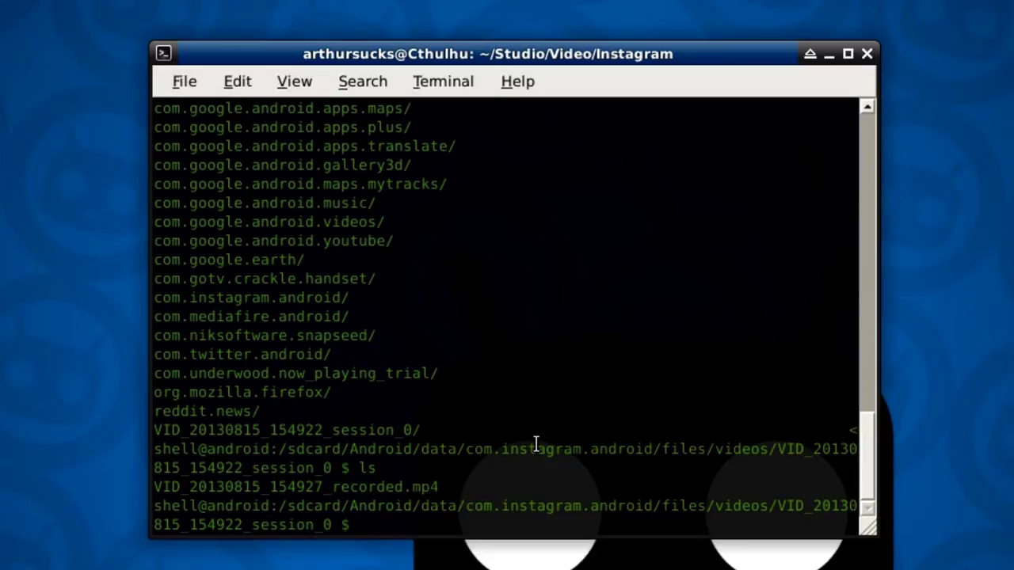
{"action": "type", "text": "rm VI"}
{"action": "key", "text": "Tab"}
{"action": "key", "text": "Return"}
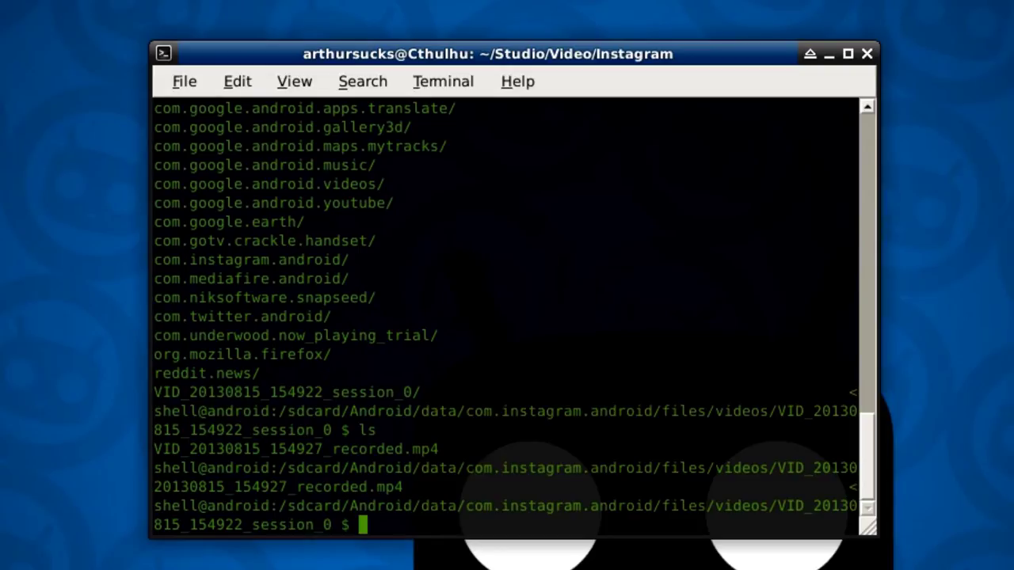
Step: Copy /sdcard/Video/upload.mp4 into the session folder and list its contents
{"action": "type", "text": "cp"}
{"action": "type", "text": "/s"}
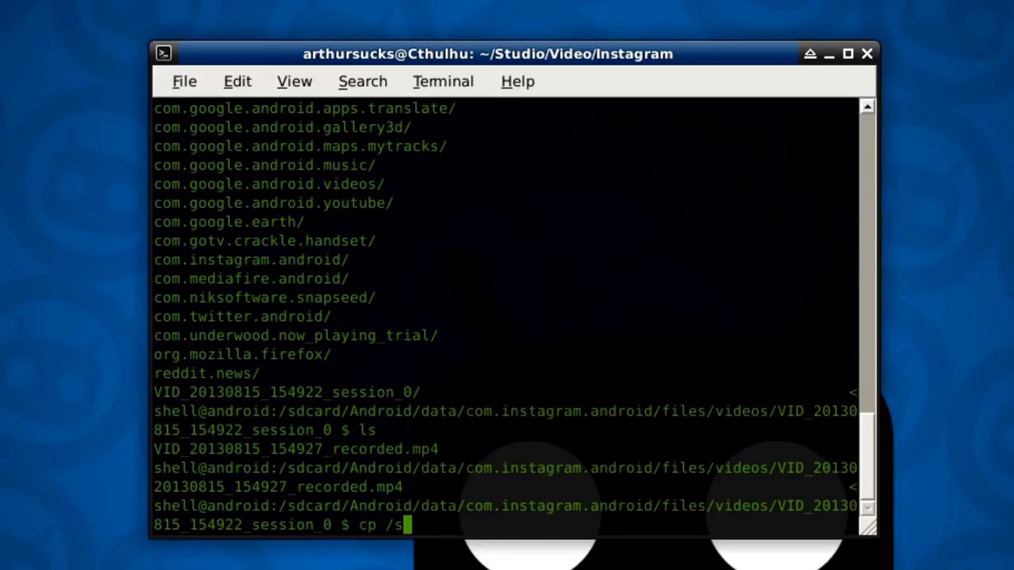
{"action": "type", "text": "dcard/V"}
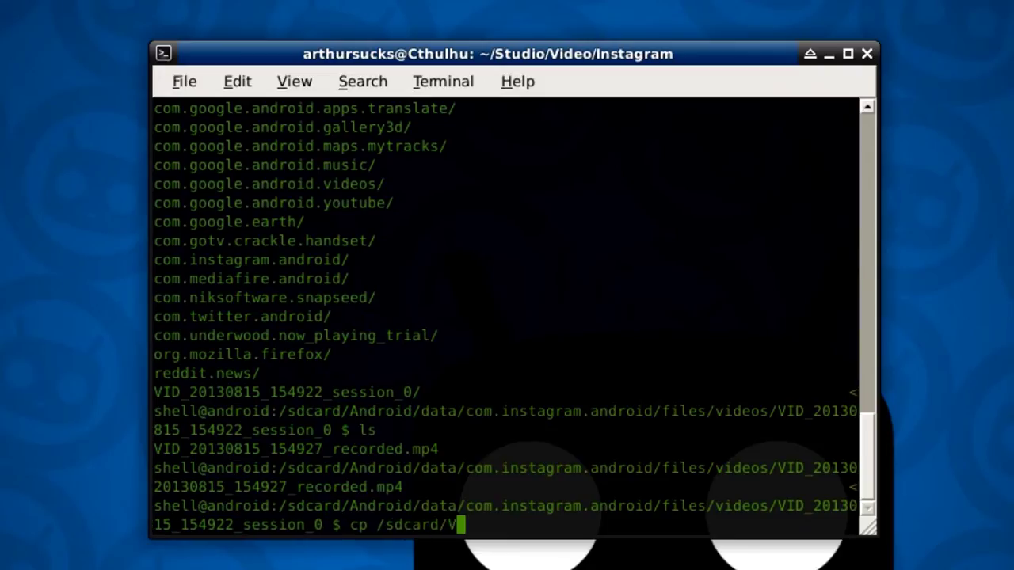
{"action": "type", "text": "ideo/"}
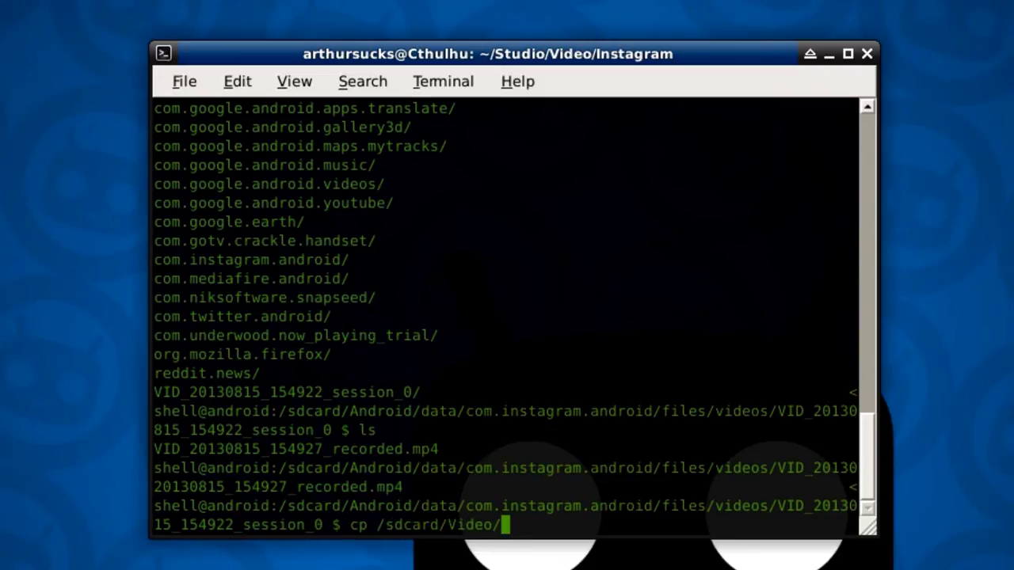
{"action": "type", "text": "upl"}
{"action": "key", "text": "Tab"}
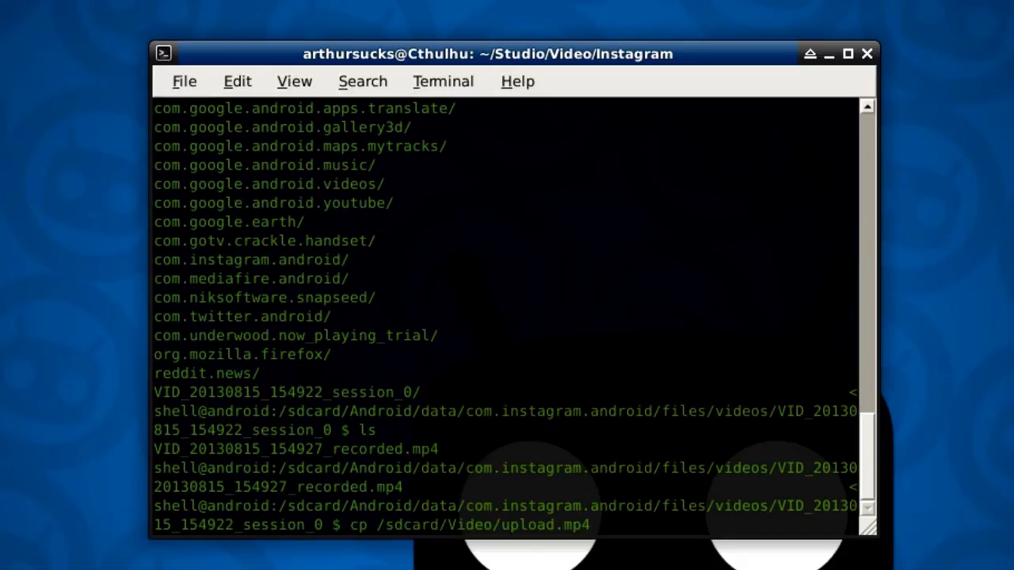
{"action": "type", "text": "."}
{"action": "key", "text": "Return"}
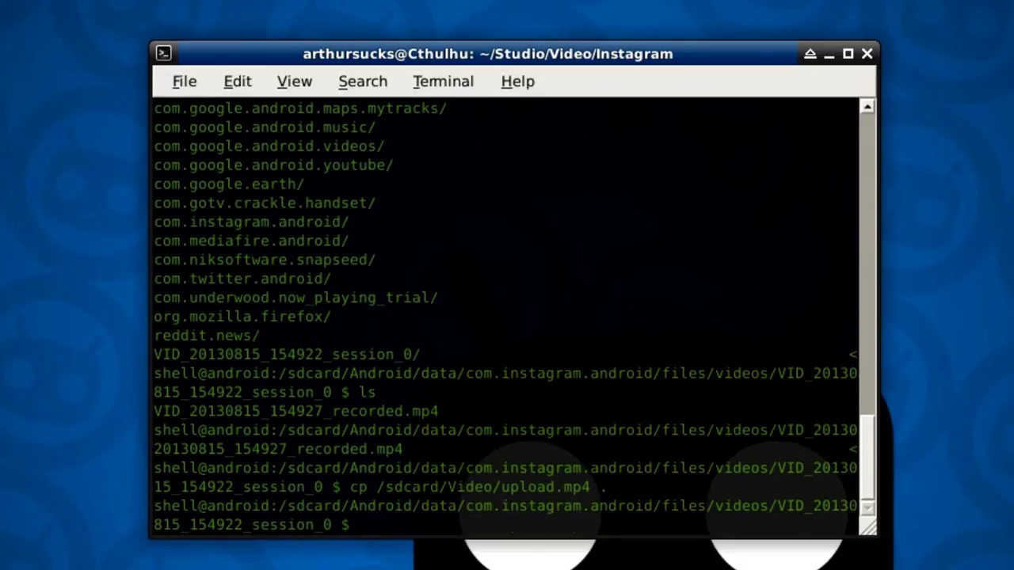
{"action": "type", "text": "ls"}
{"action": "key", "text": "Return"}
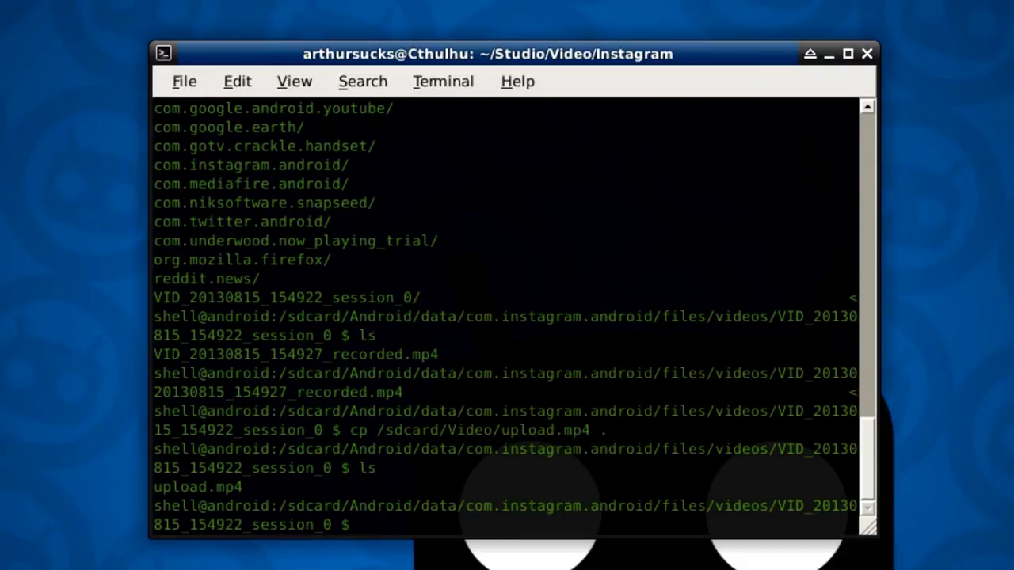
Step: Rename upload.mp4 to VID_20130815_154927_recorded.mp4 with mv
{"action": "type", "text": "mv up"}
{"action": "key", "text": "Tab"}
{"action": "type", "text": "V"}
{"action": "key", "text": "Tab"}
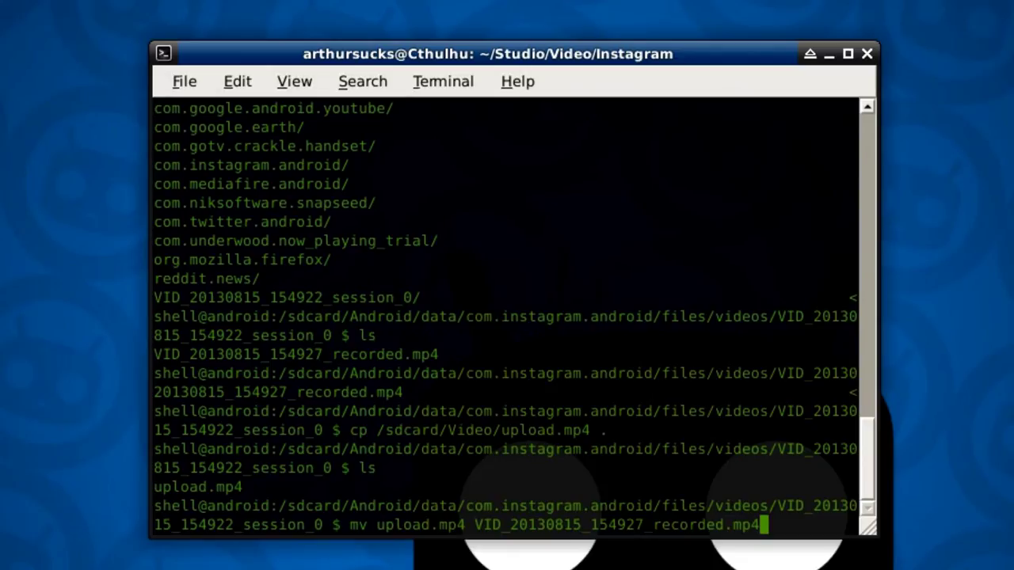
{"action": "key", "text": "Return"}
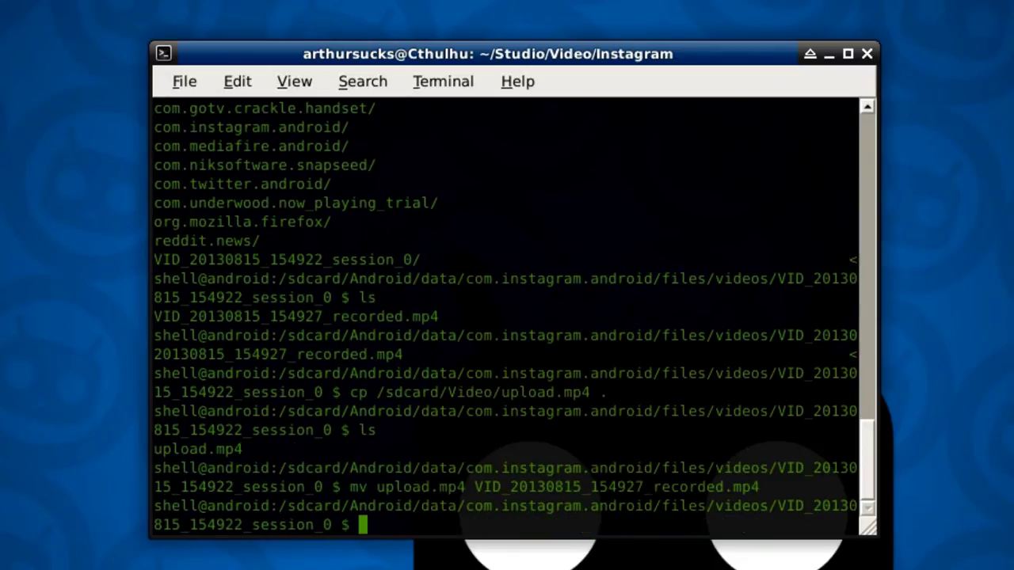